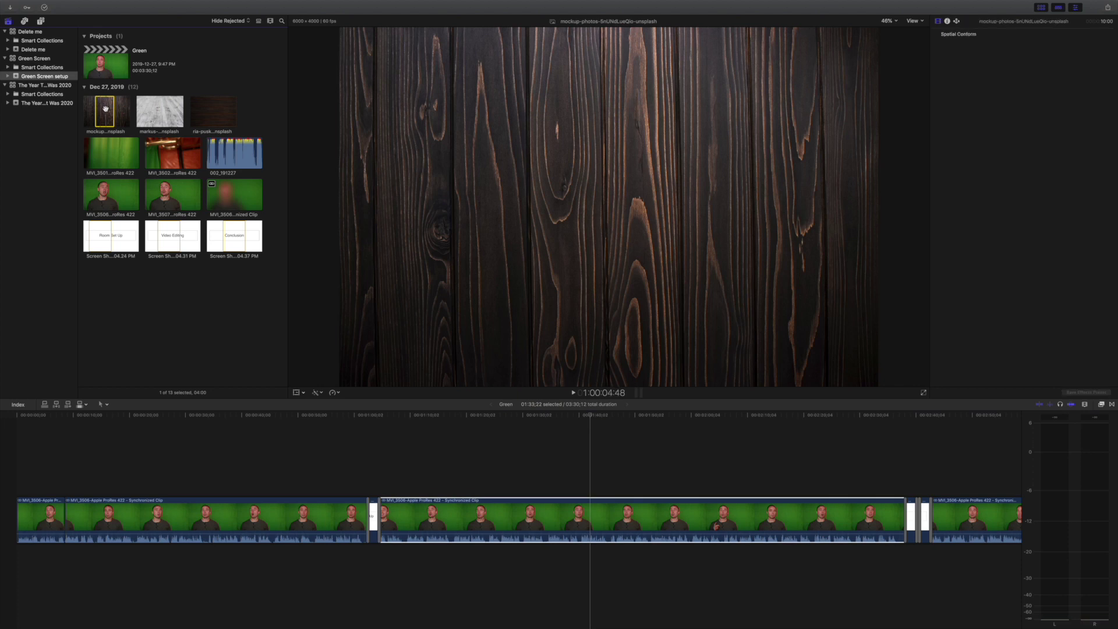
Place the wood-plank photo beneath the green-screen clips and extend it across most of the timeline
{"action": "left_click_drag", "start_coordinate": [100, 105], "coordinate": [950, 623]}
{"action": "left_click", "coordinate": [950, 518]}
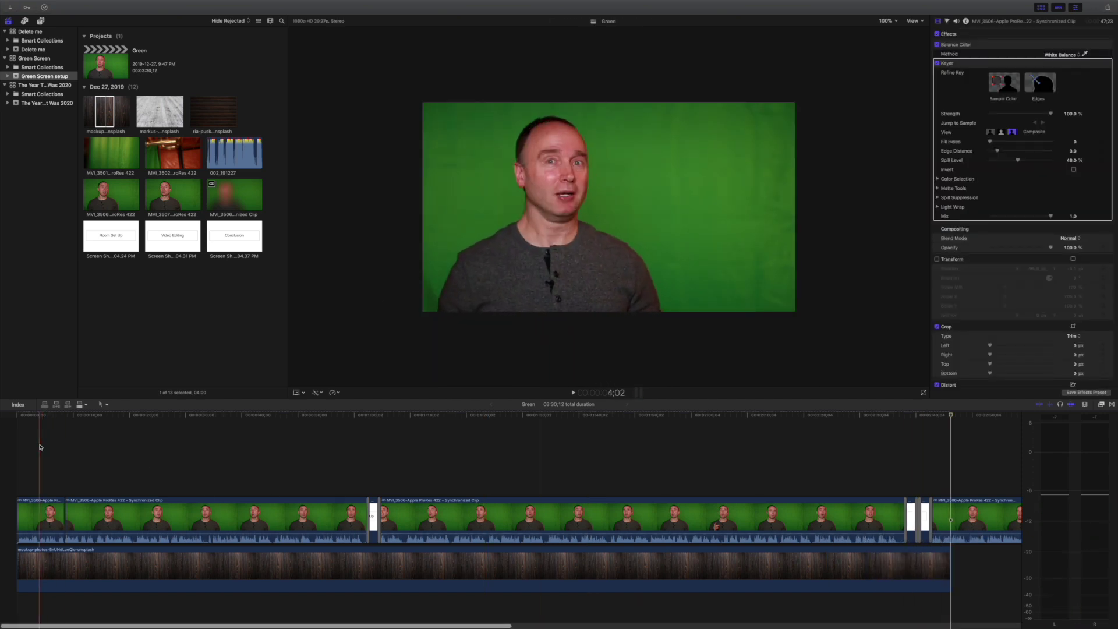
Apply the Keyer effect from the Keying effects onto the first green-screen clip
{"action": "left_click", "coordinate": [40, 507]}
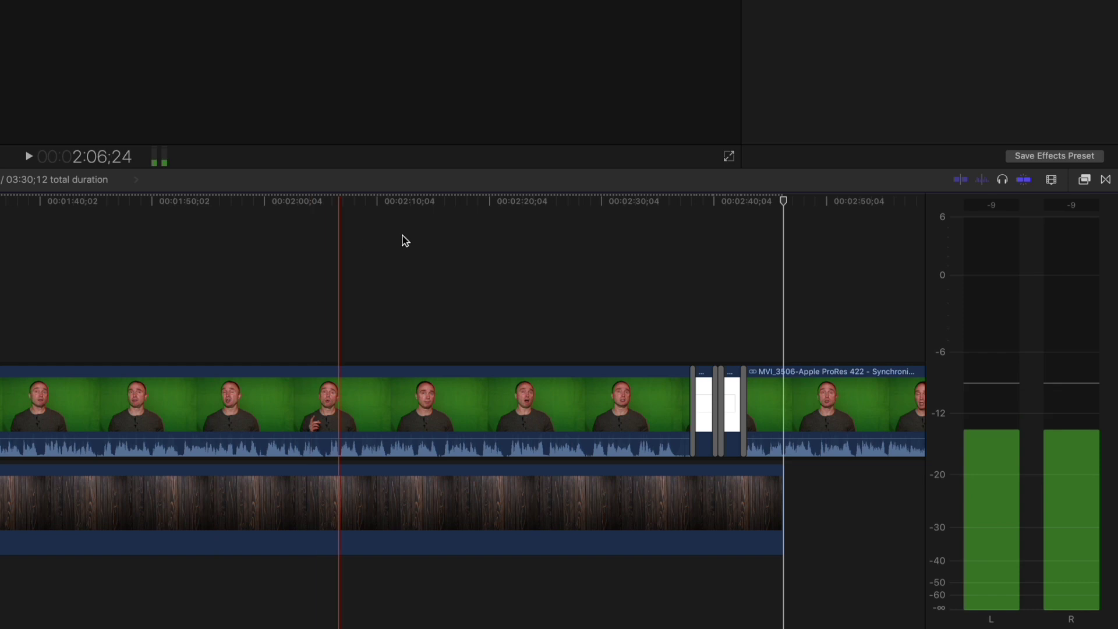
{"action": "left_click", "coordinate": [1085, 182]}
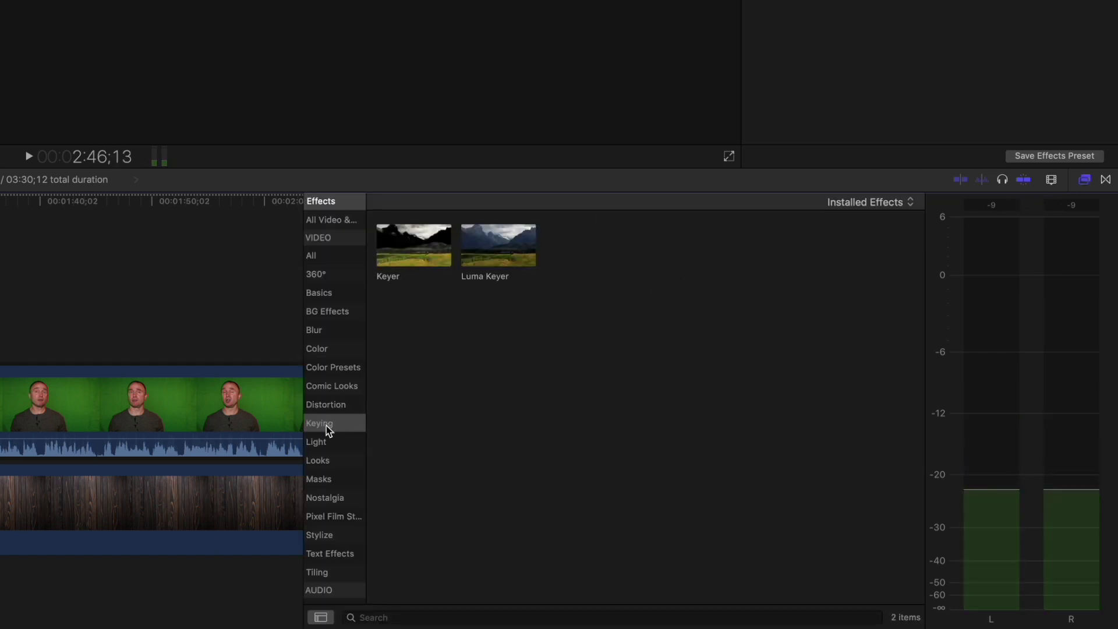
{"action": "left_click", "coordinate": [435, 241]}
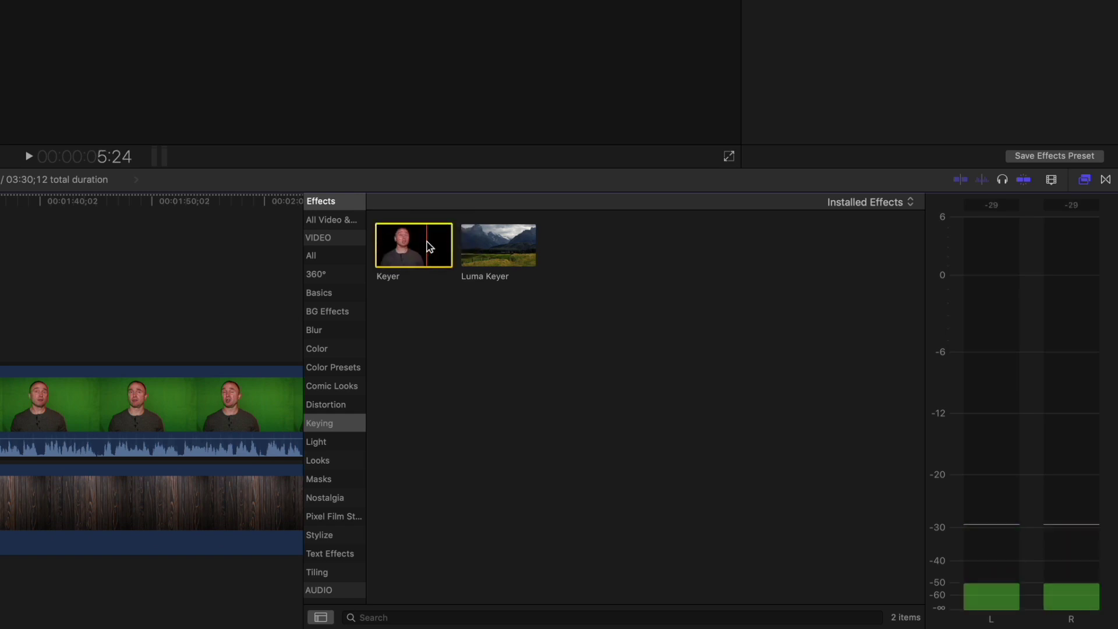
{"action": "left_click_drag", "start_coordinate": [430, 243], "coordinate": [0, 324]}
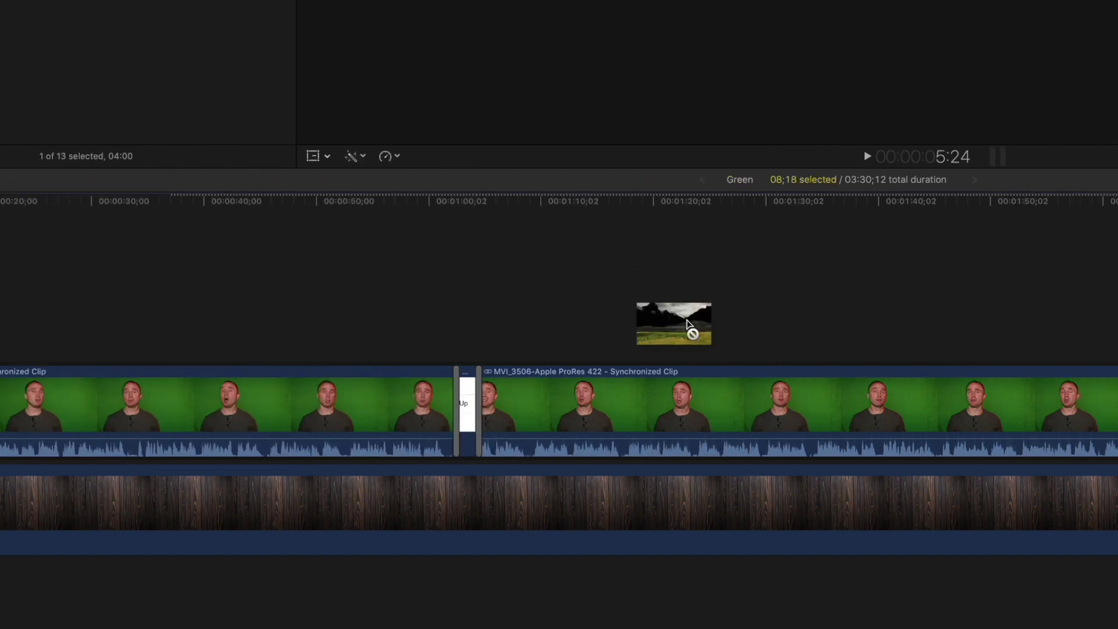
{"action": "left_click_drag", "start_coordinate": [687, 324], "coordinate": [0, 408]}
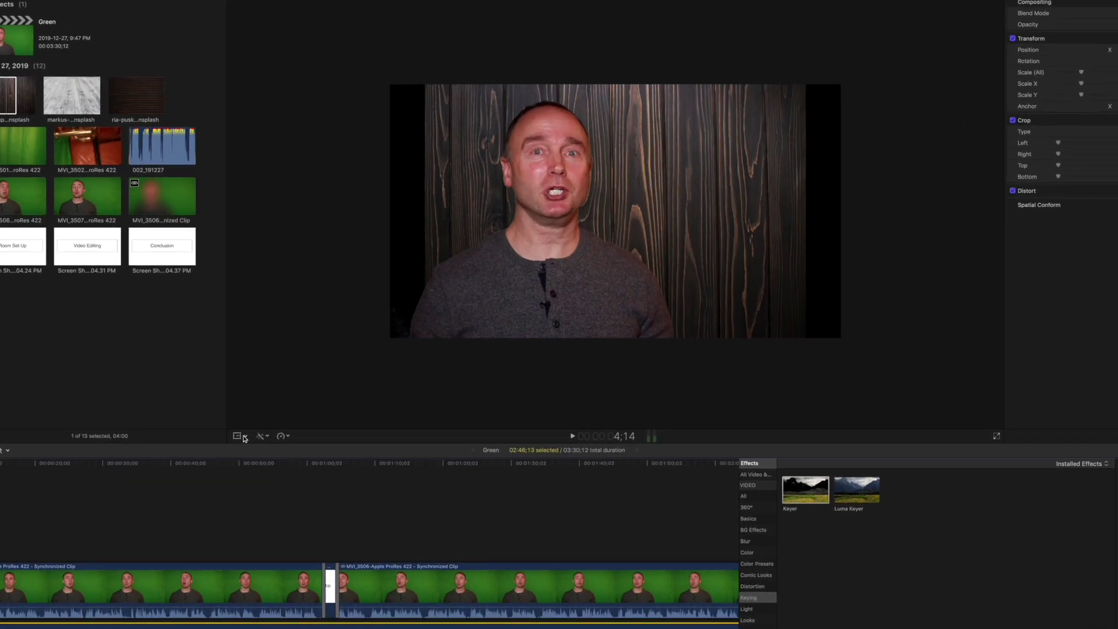
Scale up and shift the wood background with Transform so it fills the frame
{"action": "left_click", "coordinate": [303, 392]}
{"action": "left_click", "coordinate": [312, 405]}
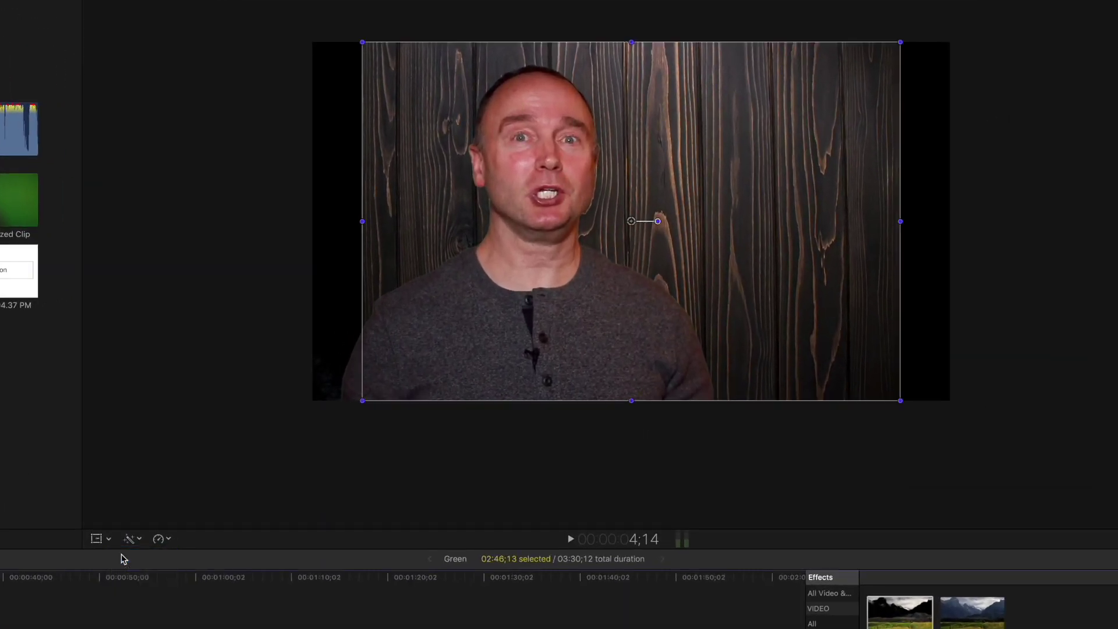
{"action": "left_click_drag", "start_coordinate": [361, 400], "coordinate": [311, 434]}
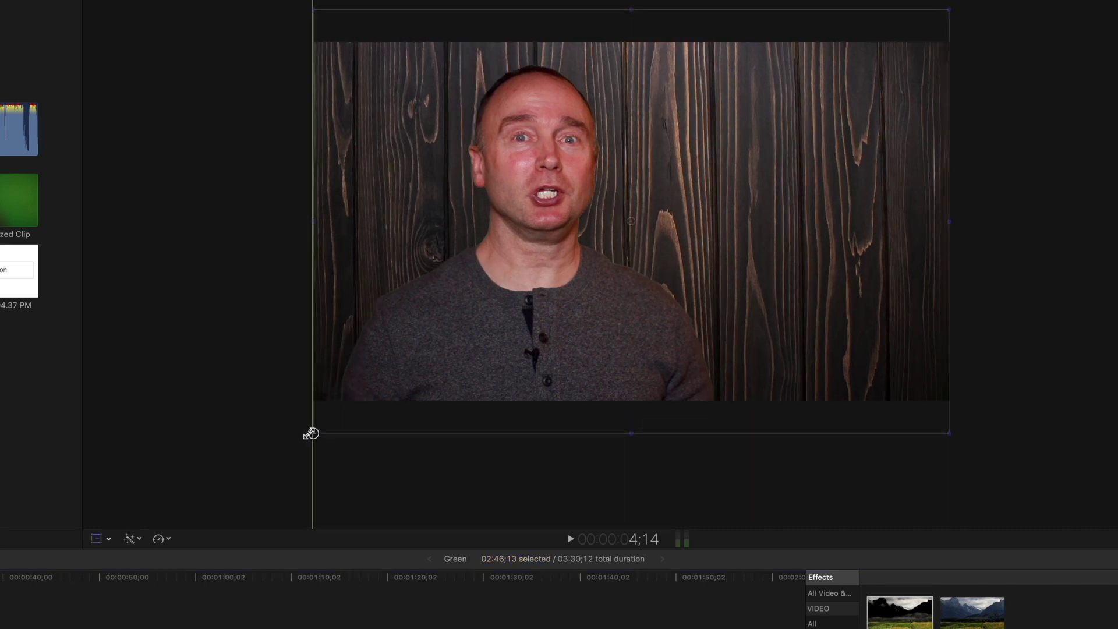
{"action": "left_click_drag", "start_coordinate": [749, 232], "coordinate": [750, 245]}
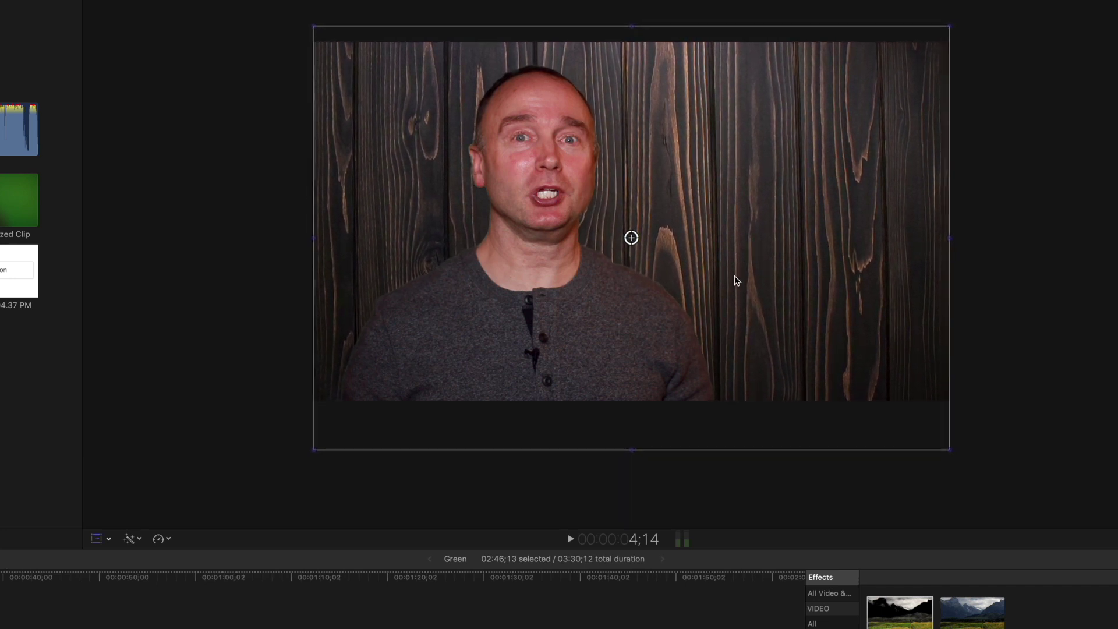
{"action": "left_click_drag", "start_coordinate": [316, 451], "coordinate": [304, 456]}
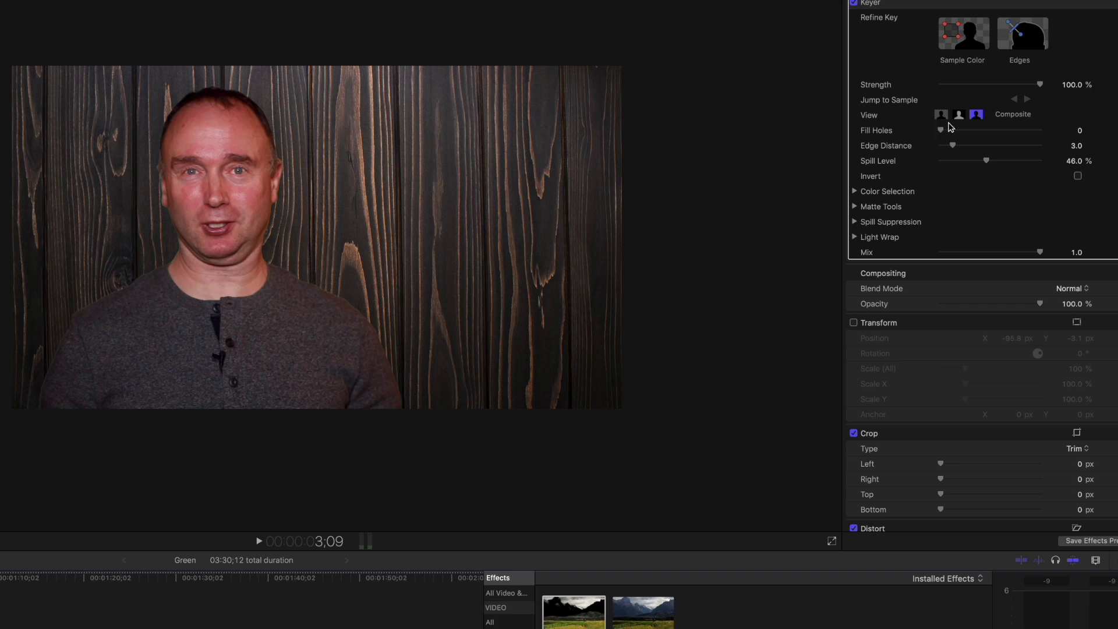
Check the key in Matte view during playback, then bring up Paste Attributes for the next clip
{"action": "left_click", "coordinate": [959, 115]}
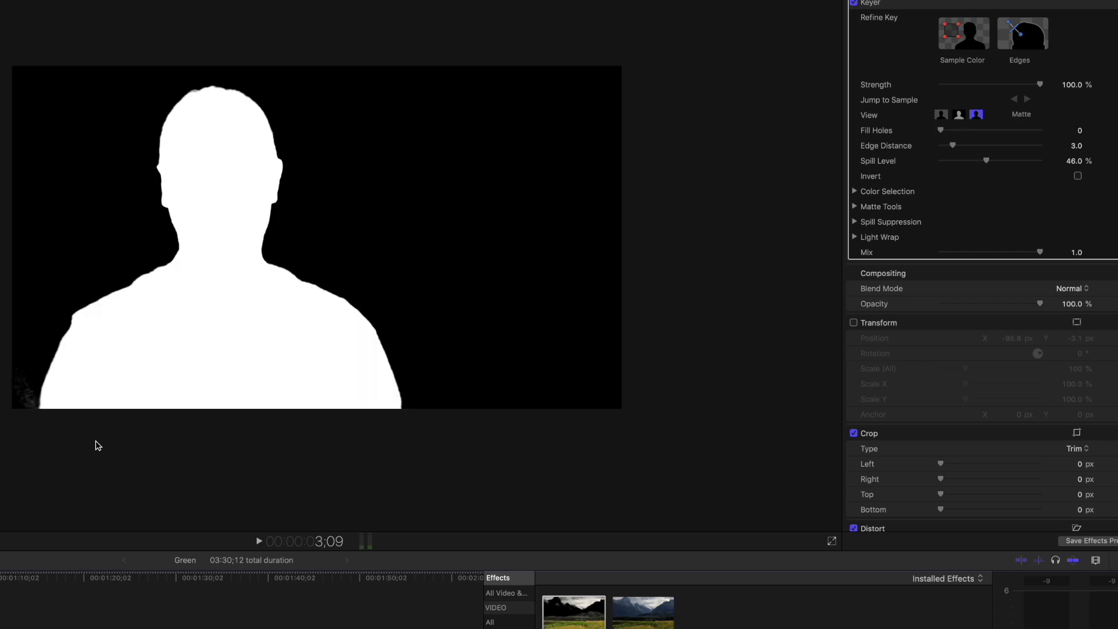
{"action": "key", "text": "space"}
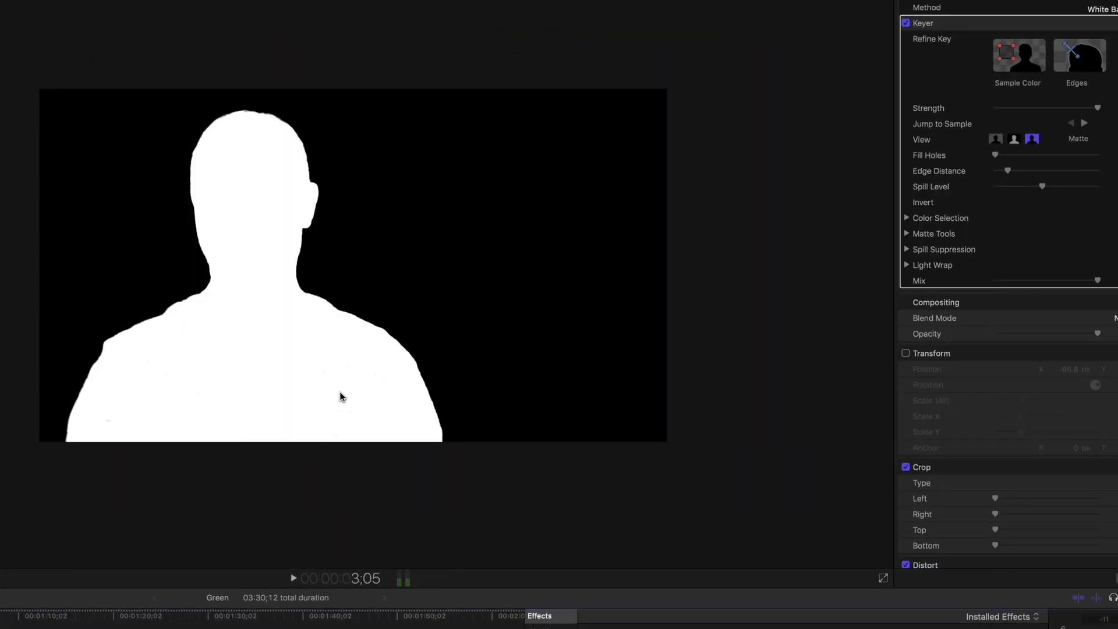
{"action": "left_click", "coordinate": [996, 139]}
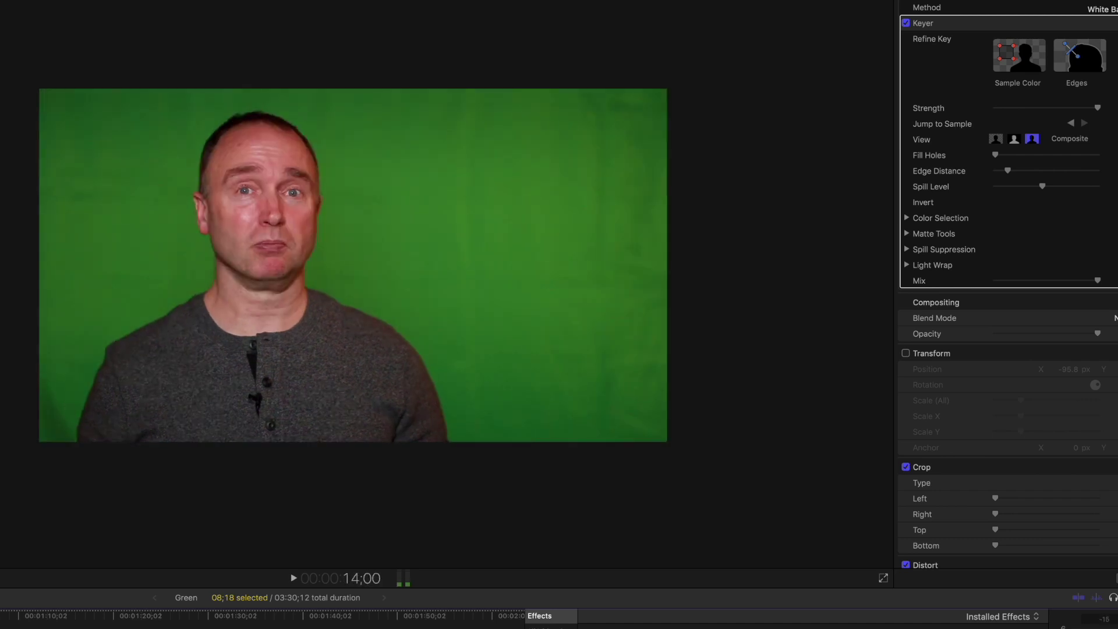
{"action": "key", "text": "Delete"}
{"action": "key", "text": "super+shift+v"}
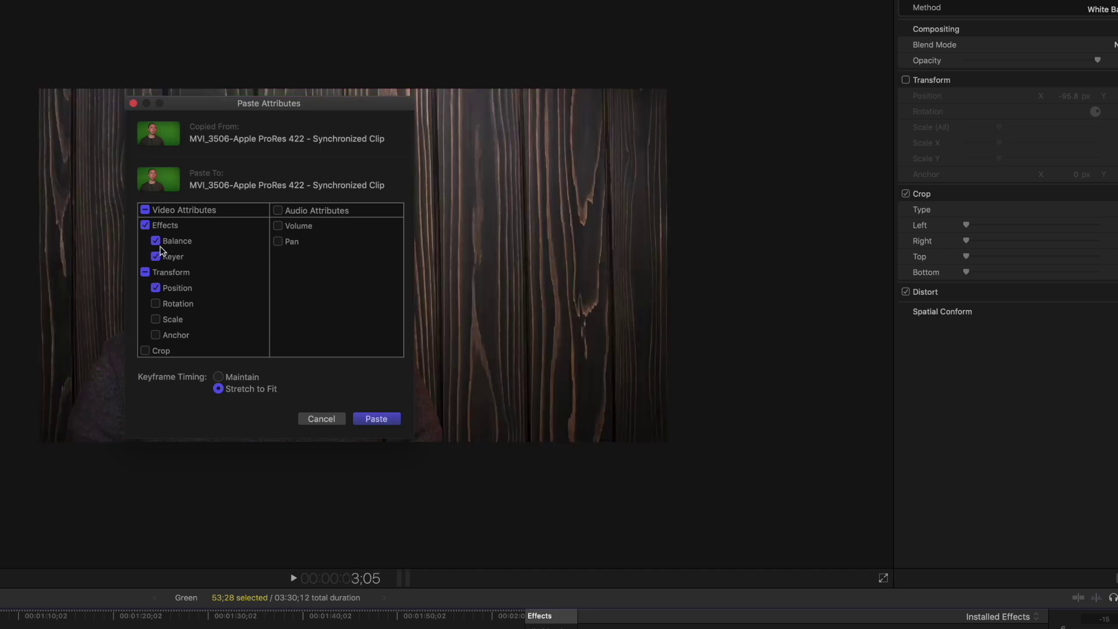
Paste the Keyer without Balance onto the second clip and check its matte
{"action": "left_click", "coordinate": [156, 241]}
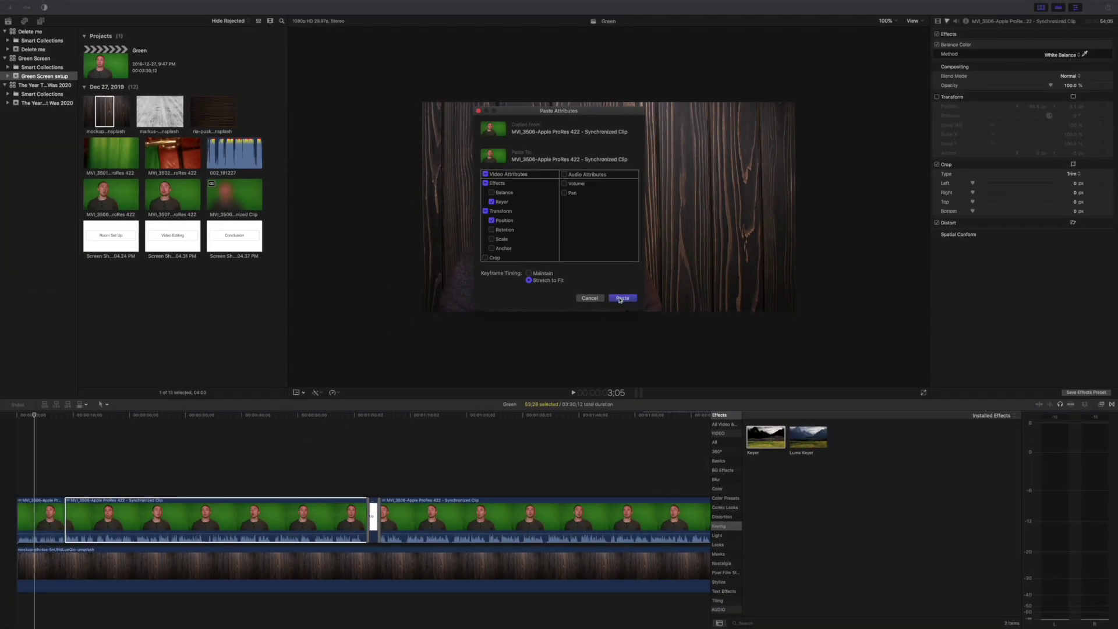
{"action": "left_click", "coordinate": [621, 298]}
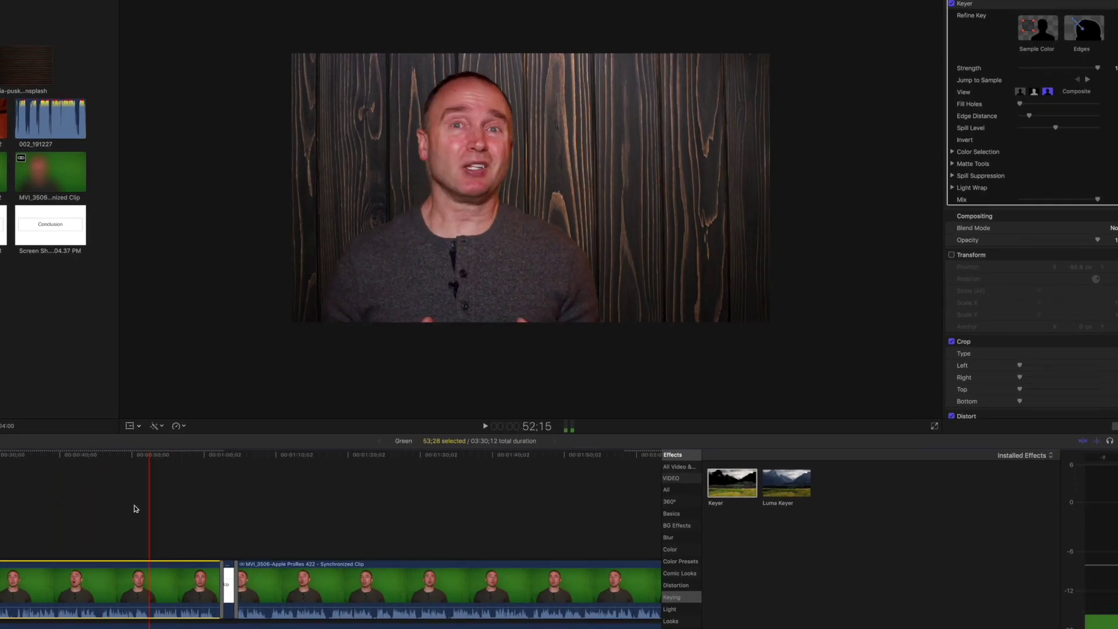
{"action": "left_click", "coordinate": [22, 499]}
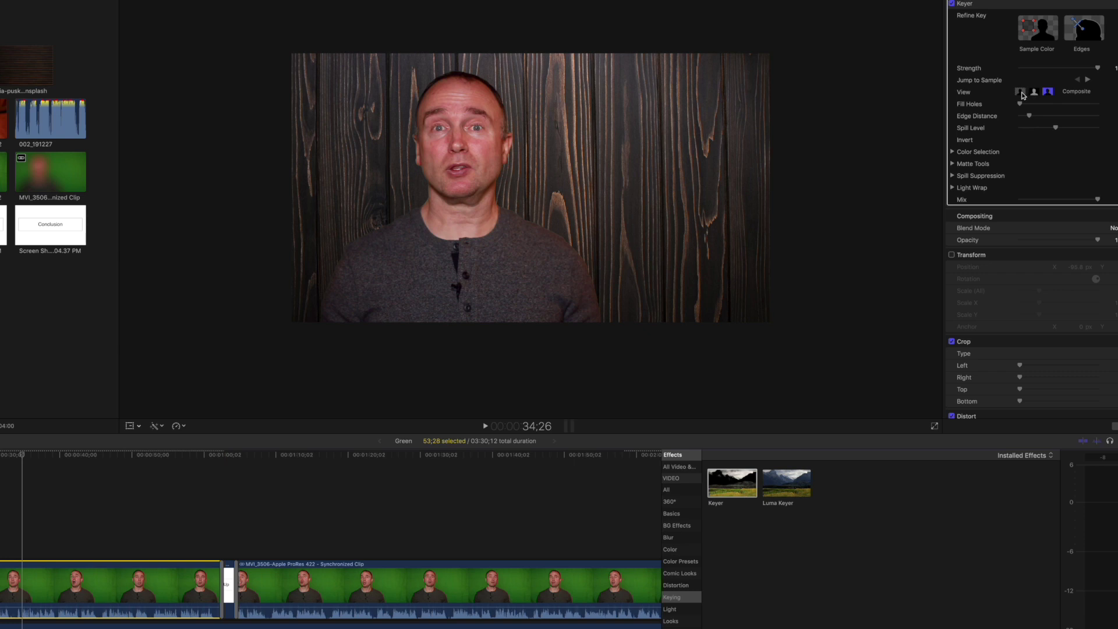
{"action": "left_click", "coordinate": [1034, 92]}
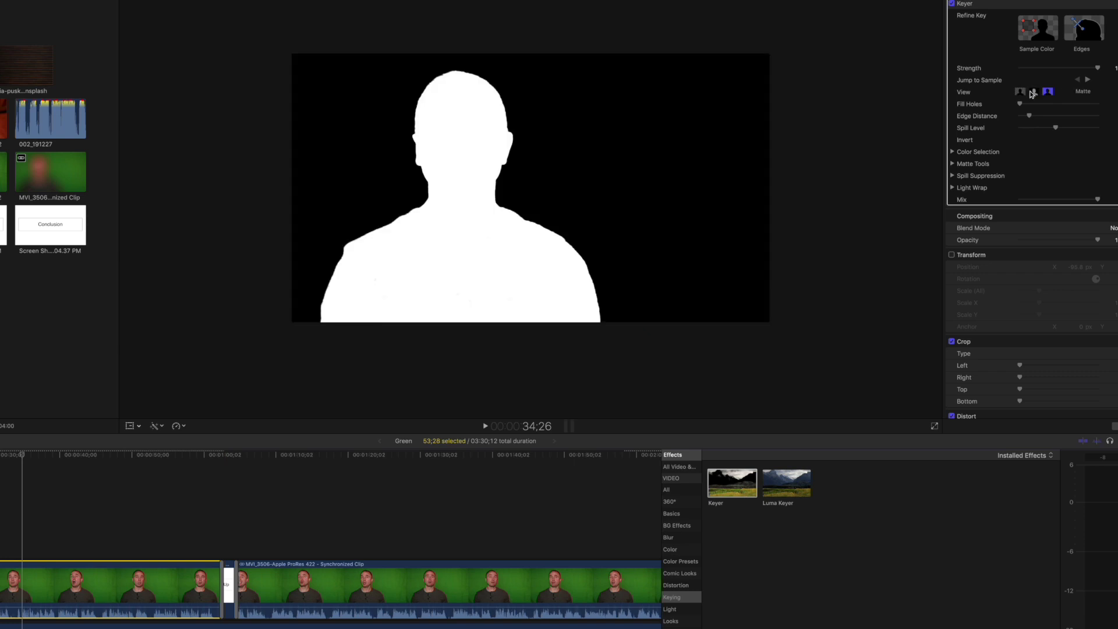
{"action": "left_click", "coordinate": [1021, 92]}
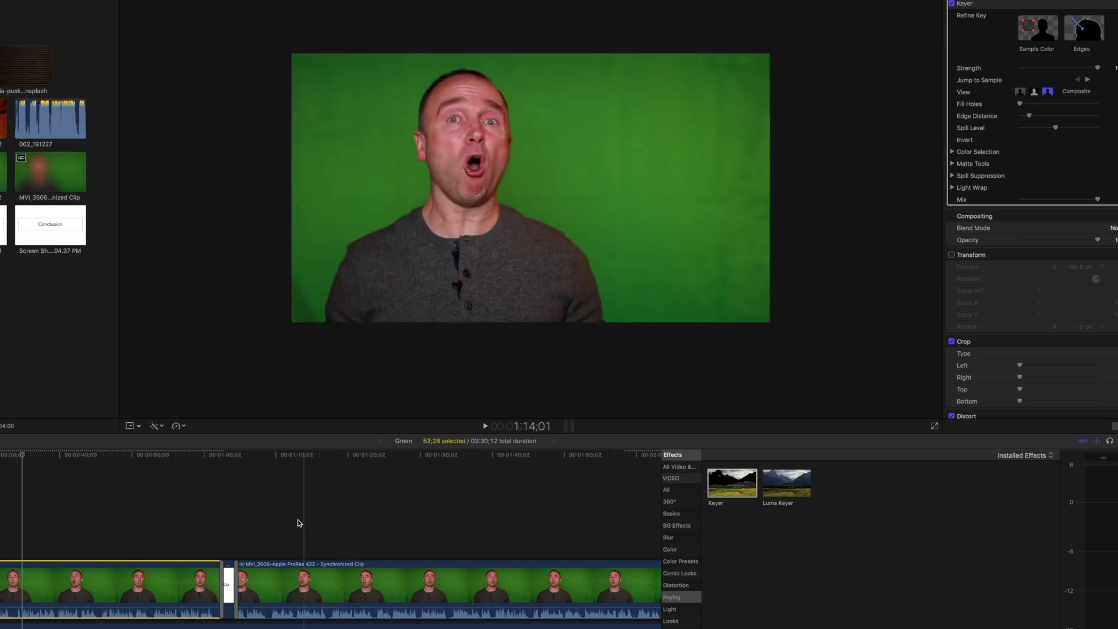
Paste the Balance and Keyer attributes onto the next green-screen clip
{"action": "left_click", "coordinate": [334, 569]}
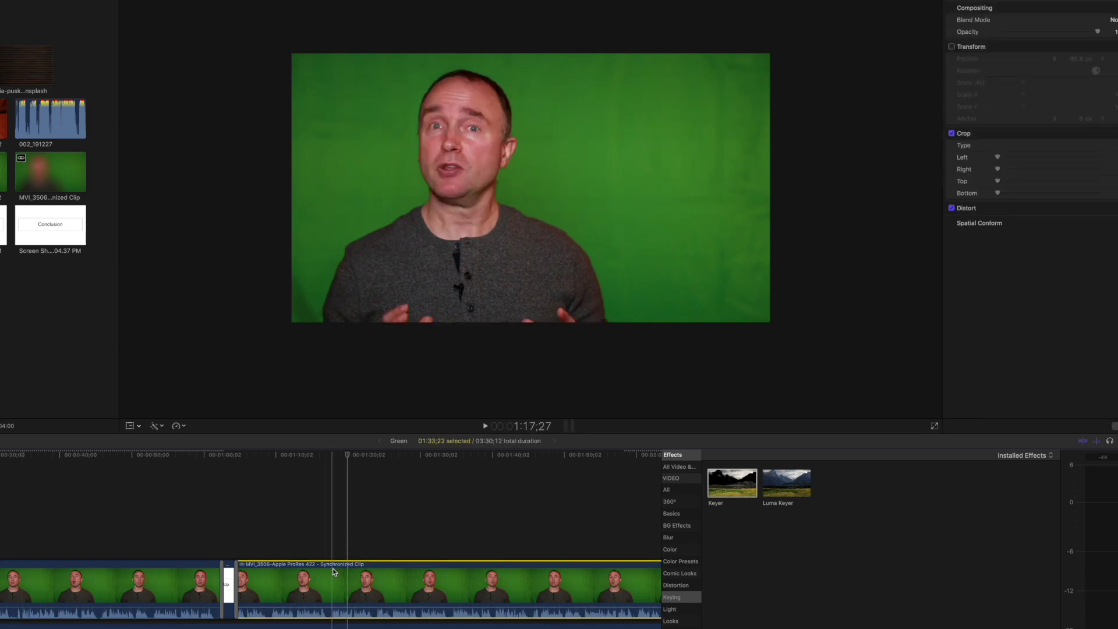
{"action": "key", "text": "super+shift+v"}
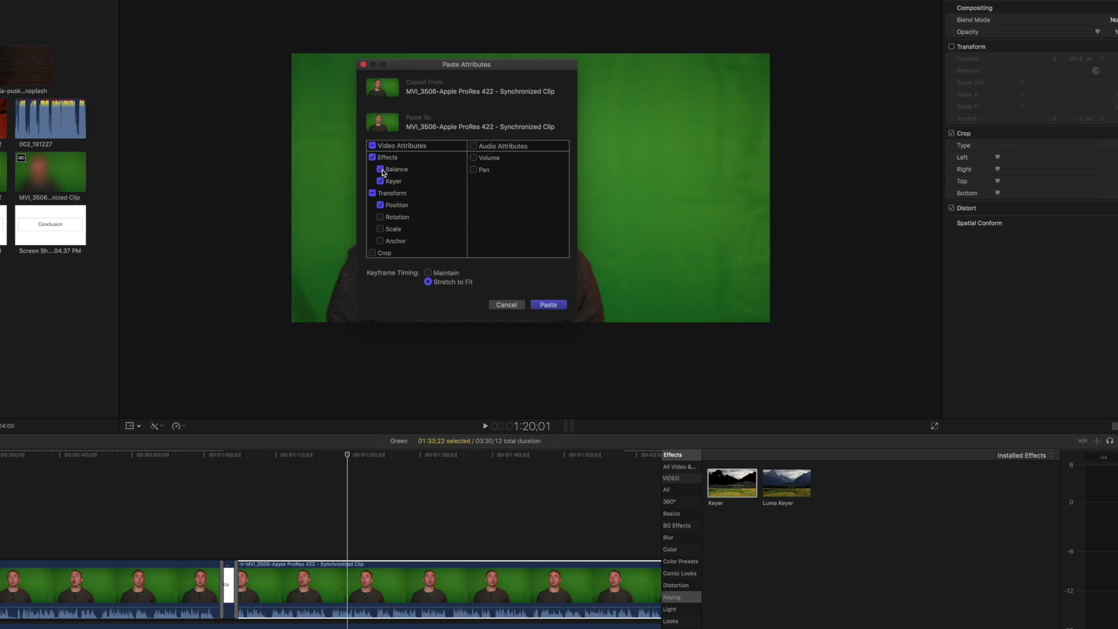
{"action": "left_click", "coordinate": [544, 305]}
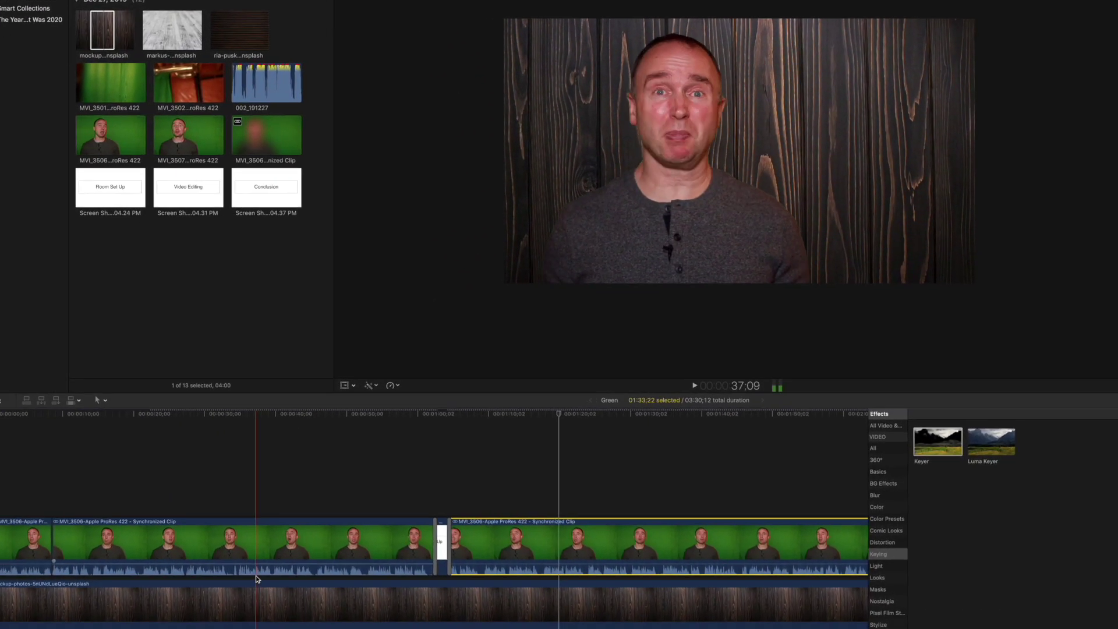
Add a Gaussian blur at Amount 6.82 to the wood background, toggling it to compare
{"action": "left_click", "coordinate": [253, 601]}
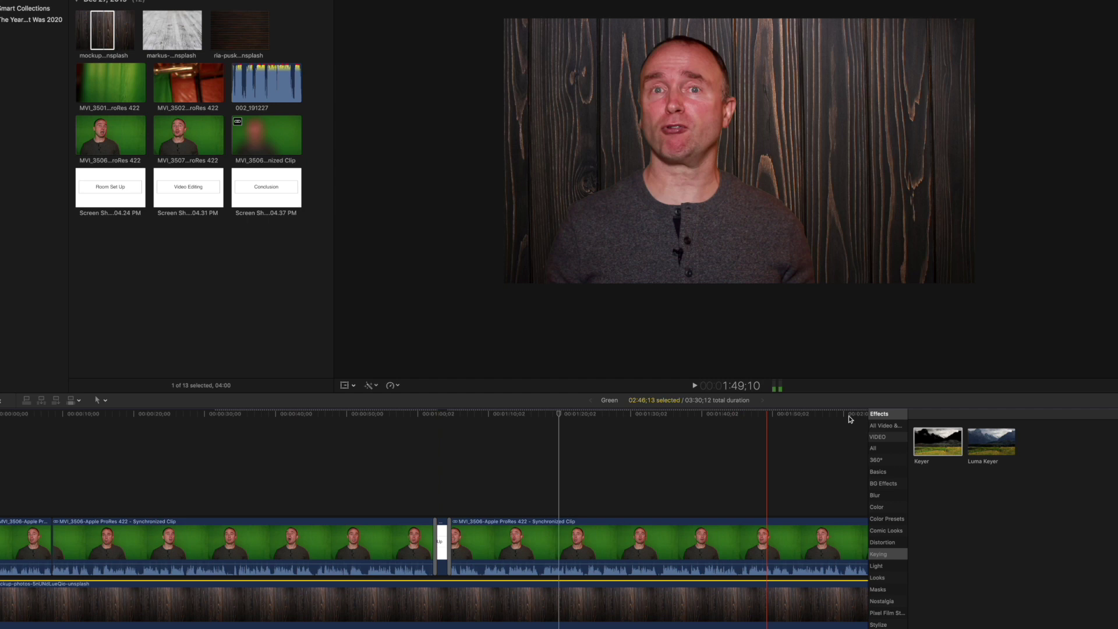
{"action": "type", "text": "gaussian"}
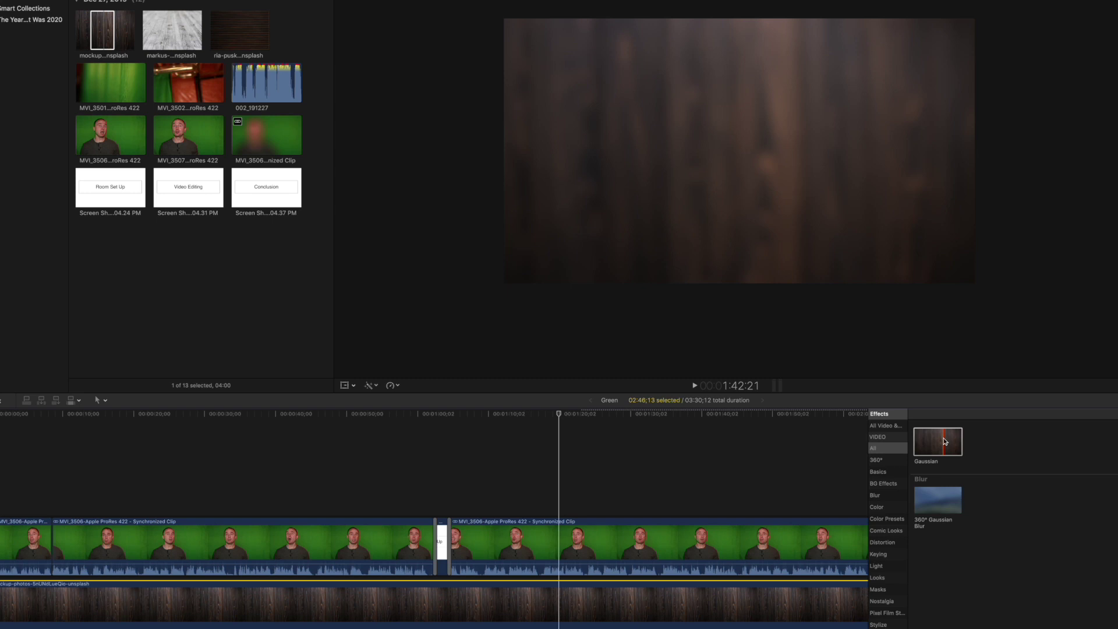
{"action": "left_click_drag", "start_coordinate": [945, 441], "coordinate": [462, 607]}
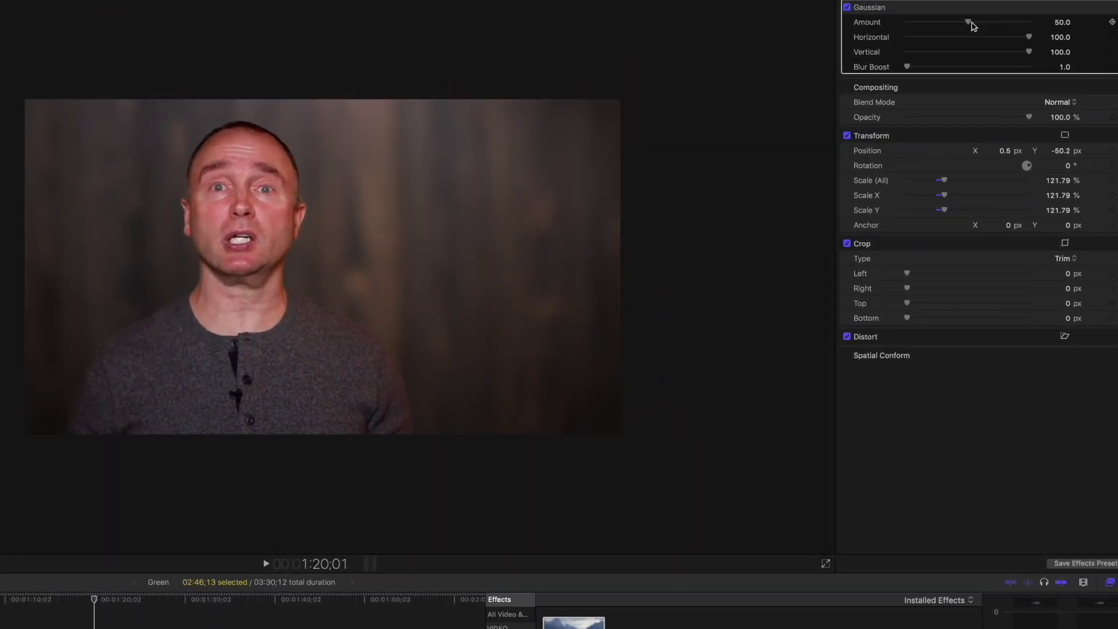
{"action": "left_click_drag", "start_coordinate": [969, 22], "coordinate": [917, 18]}
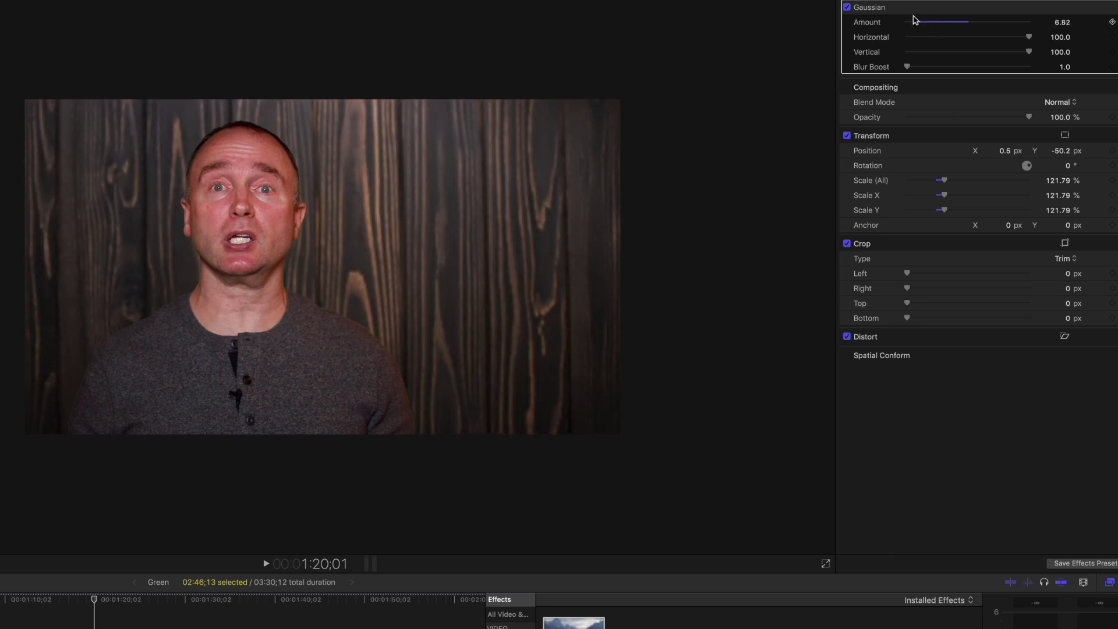
{"action": "left_click", "coordinate": [847, 8]}
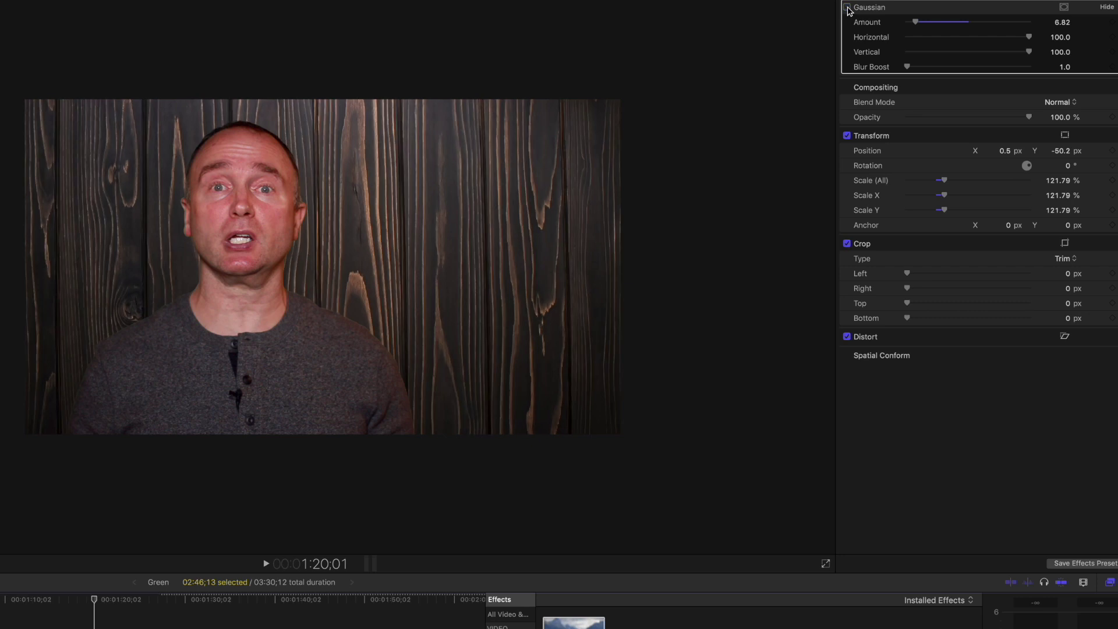
{"action": "left_click", "coordinate": [847, 8]}
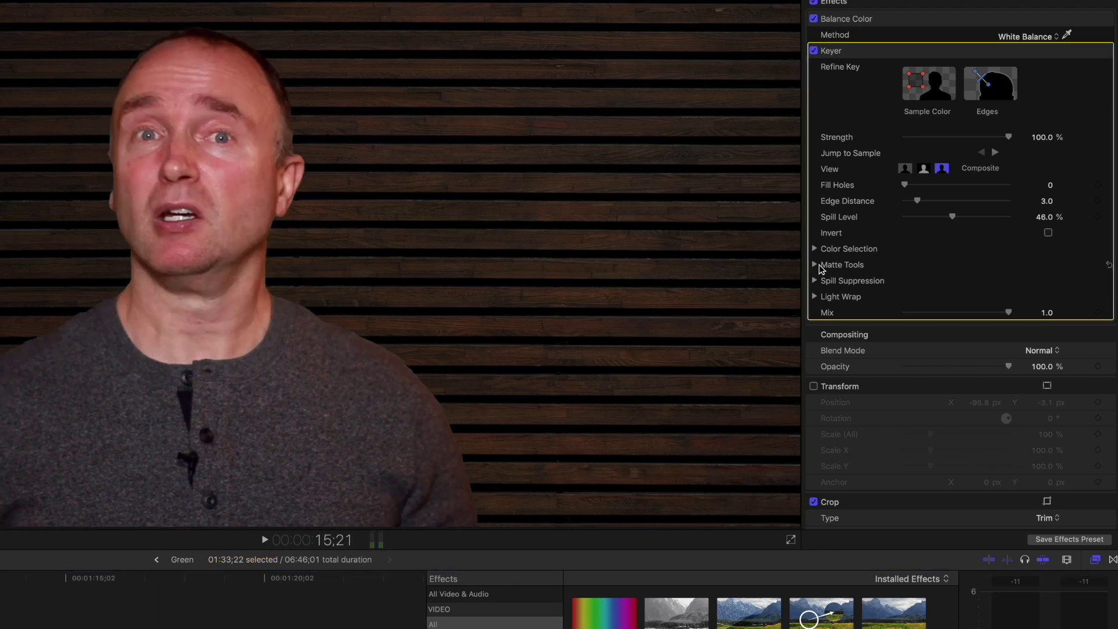
Expand the Keyer's Matte Tools to show Levels, Shrink/Expand, Soften and Erode
{"action": "left_click", "coordinate": [815, 265]}
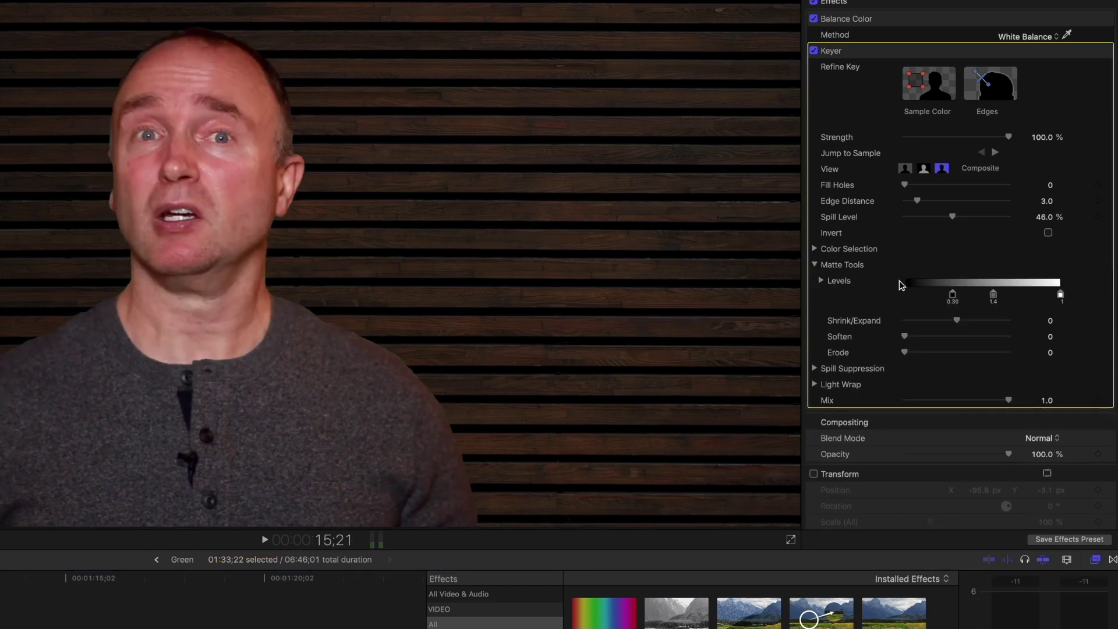
Lower the matte's Levels black point, set Soften to 0.82 and Shrink/Expand to -5.0
{"action": "left_click_drag", "start_coordinate": [957, 301], "coordinate": [956, 327]}
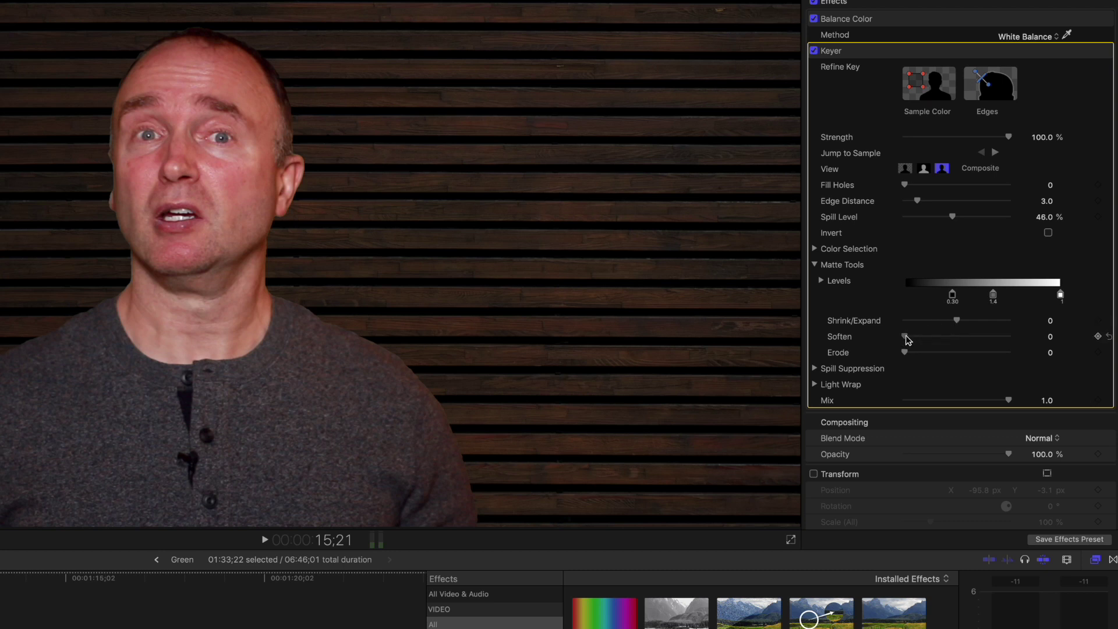
{"action": "left_click_drag", "start_coordinate": [905, 337], "coordinate": [915, 336]}
{"action": "left_click_drag", "start_coordinate": [959, 323], "coordinate": [946, 325]}
{"action": "mouse_move", "coordinate": [941, 321]}
{"action": "left_mouse_down"}
{"action": "mouse_move", "coordinate": [906, 321]}
{"action": "mouse_move", "coordinate": [936, 322]}
{"action": "left_mouse_up"}
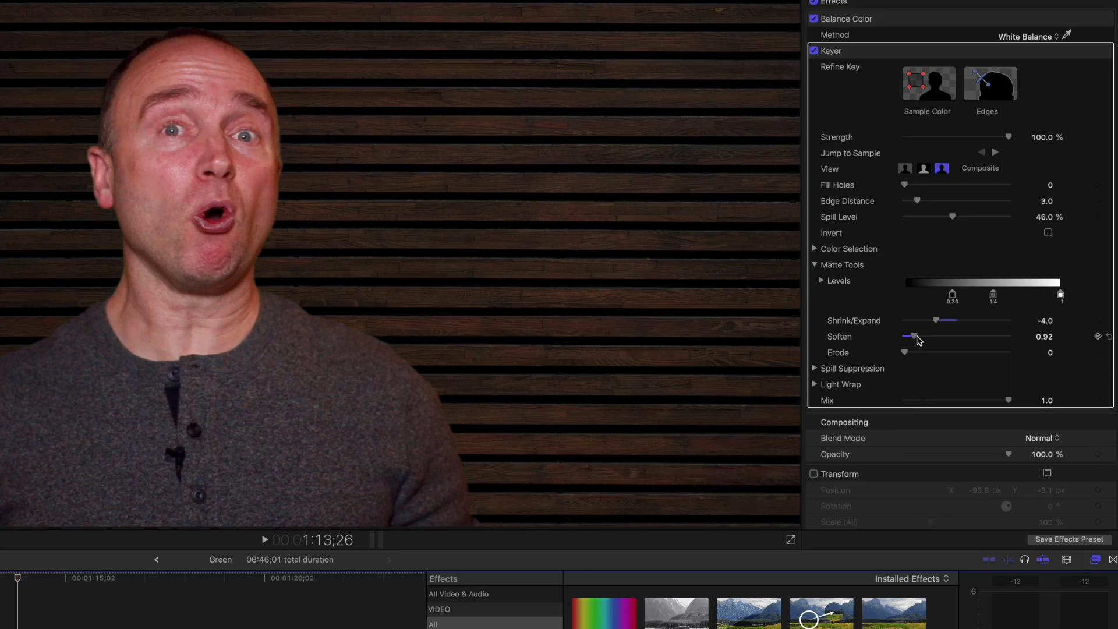
{"action": "mouse_move", "coordinate": [915, 337]}
{"action": "left_mouse_down"}
{"action": "mouse_move", "coordinate": [904, 337]}
{"action": "mouse_move", "coordinate": [916, 338]}
{"action": "left_mouse_up"}
{"action": "left_click_drag", "start_coordinate": [935, 322], "coordinate": [934, 322]}
Review the keyed edges with J/K/L playback and set Shrink/Expand back to -2.0
{"action": "key", "text": "j"}
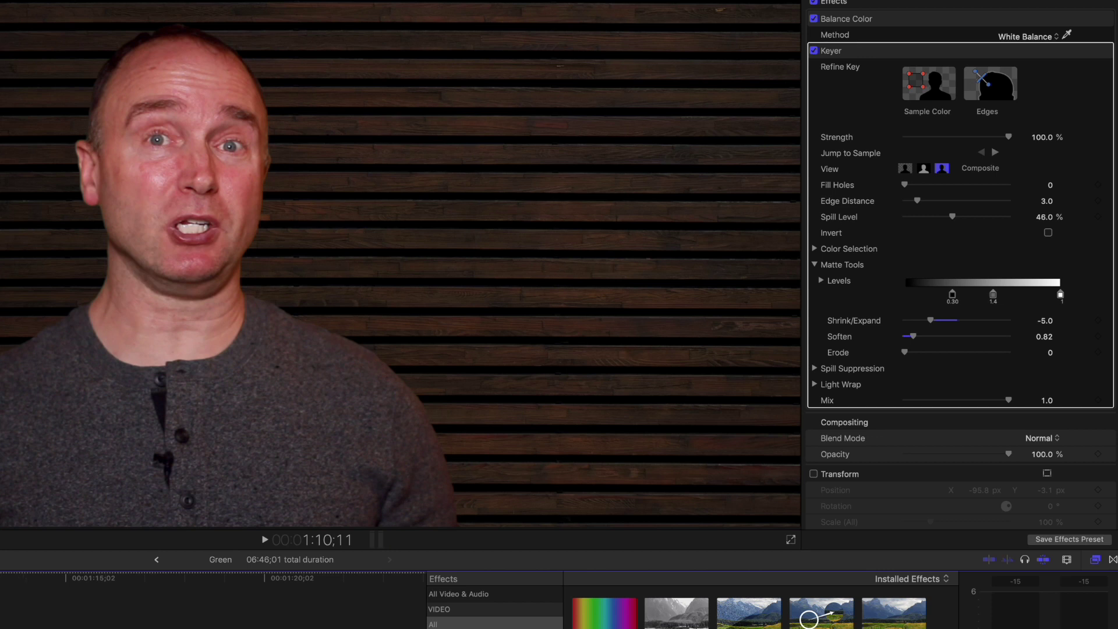
{"action": "key", "text": "space"}
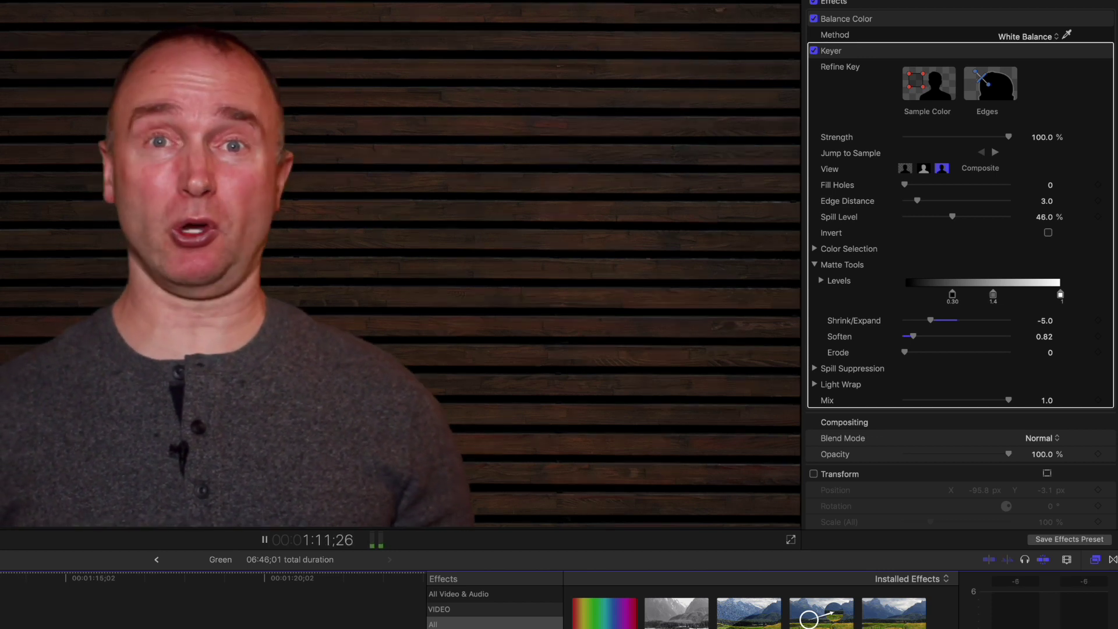
{"action": "key", "text": "j"}
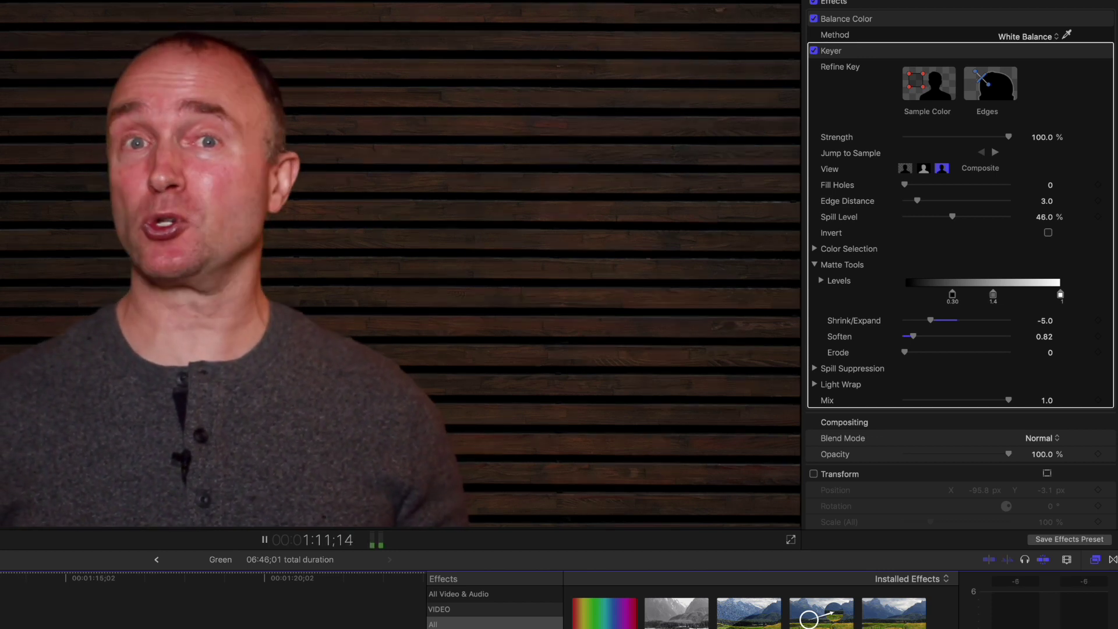
{"action": "key", "text": "space"}
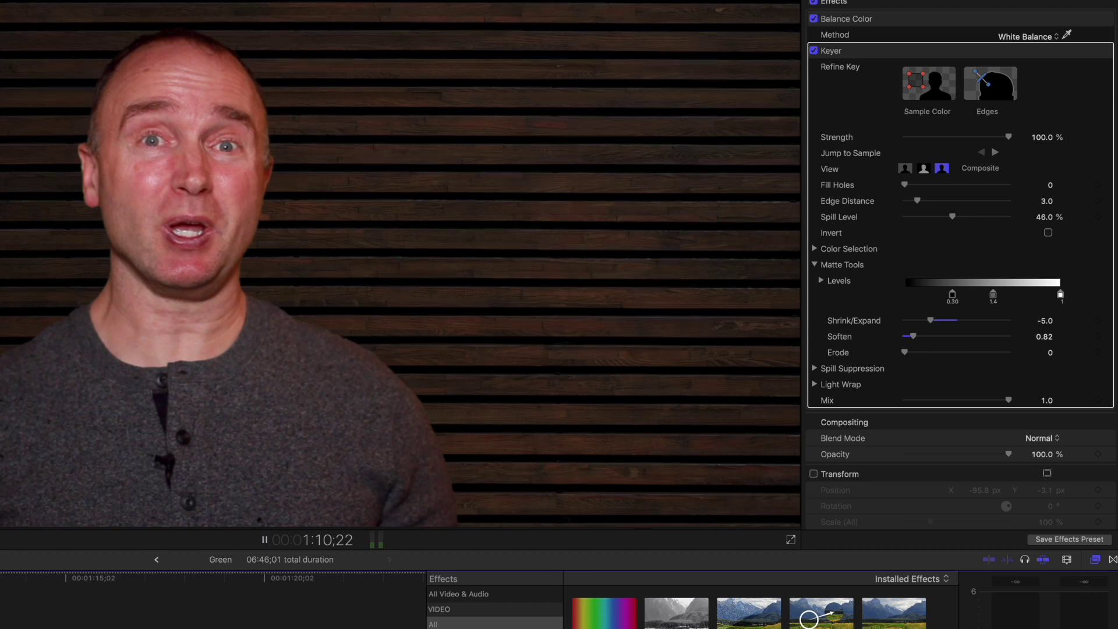
{"action": "key", "text": "space"}
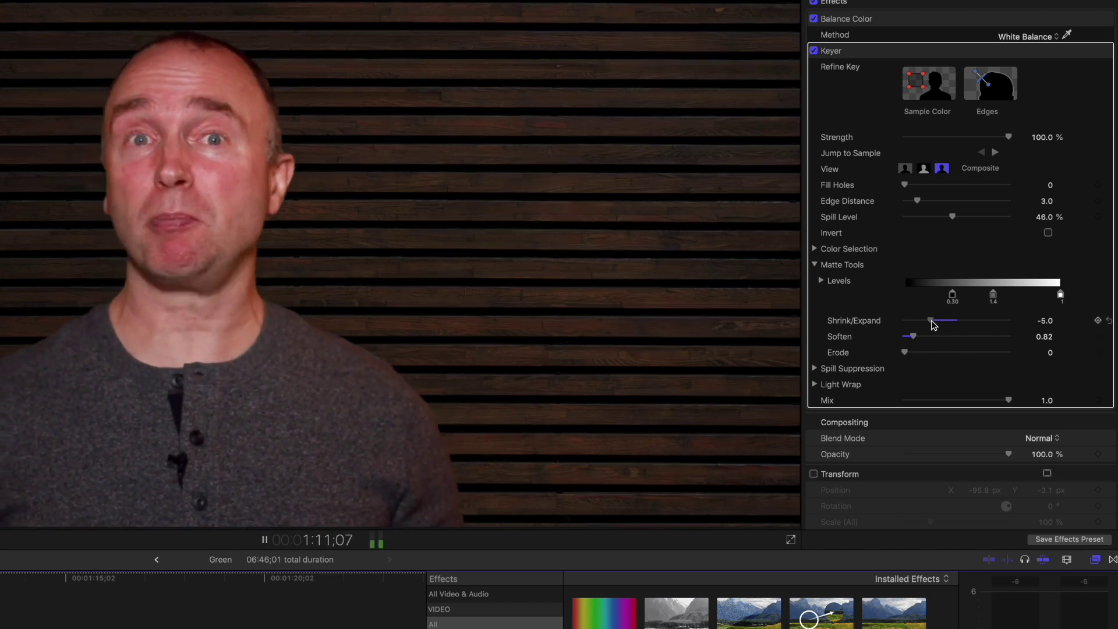
{"action": "mouse_move", "coordinate": [931, 320]}
{"action": "left_mouse_down"}
{"action": "mouse_move", "coordinate": [923, 321]}
{"action": "mouse_move", "coordinate": [949, 318]}
{"action": "left_mouse_up"}
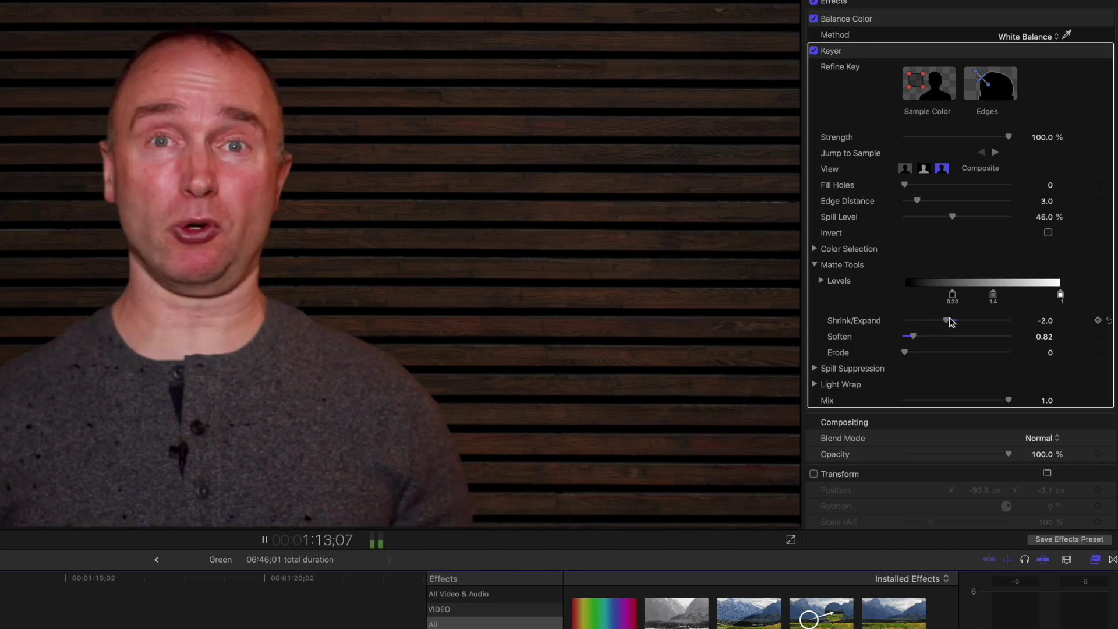
{"action": "key", "text": "space"}
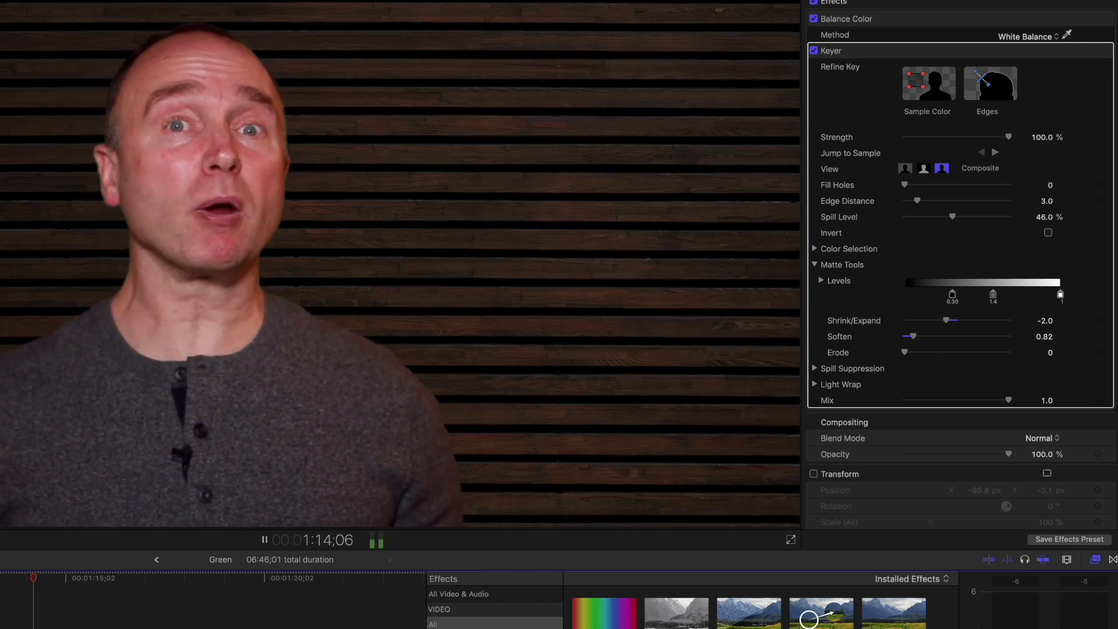
{"action": "key", "text": "j"}
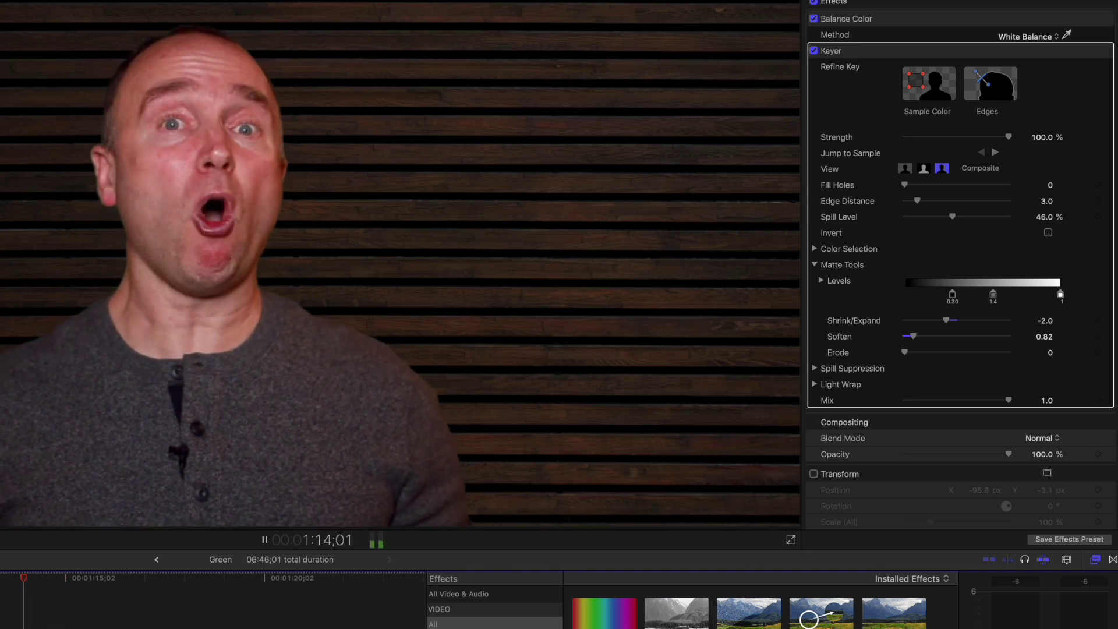
{"action": "key", "text": "k"}
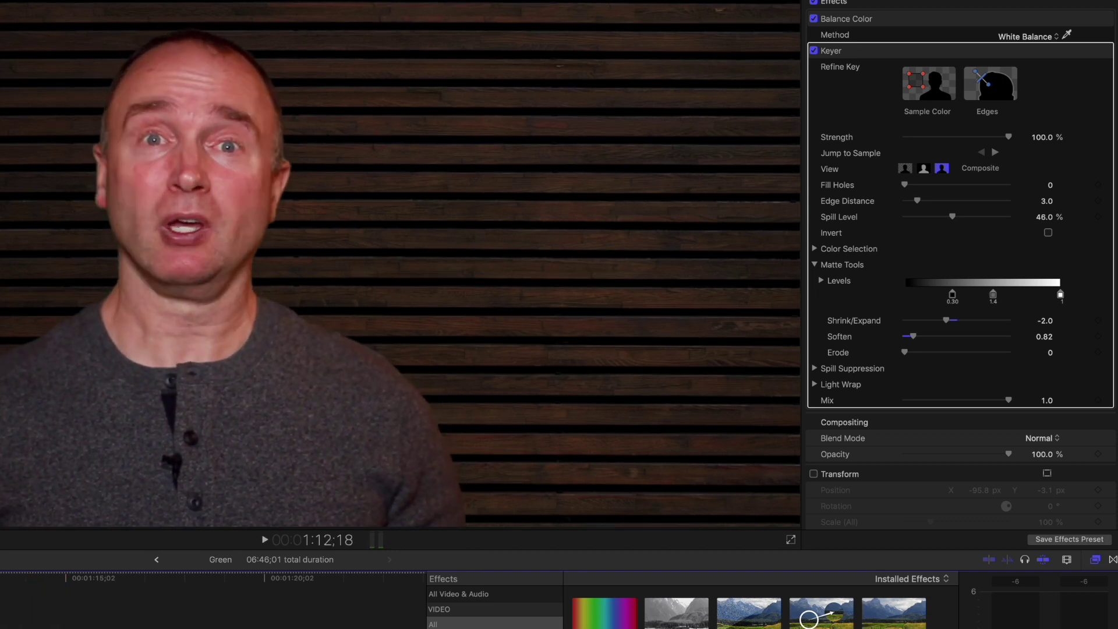